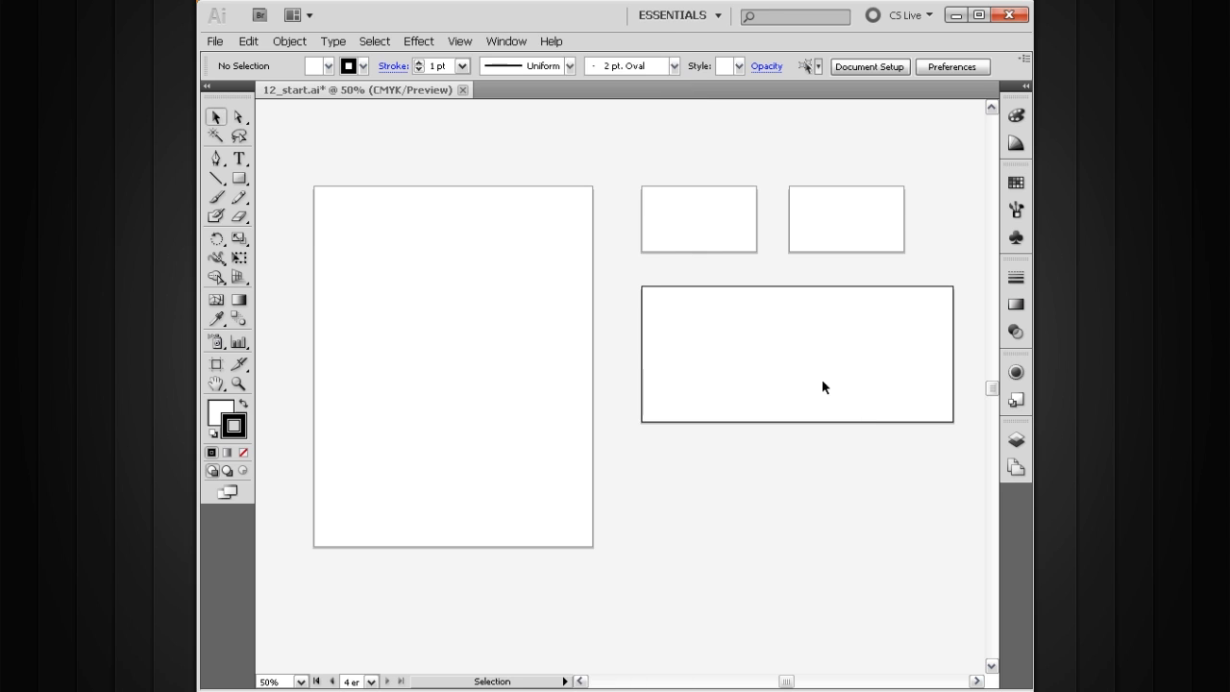
Show the list of artboards and move the Letterhead artboard down to the last place in the order
{"action": "left_click", "coordinate": [1014, 467]}
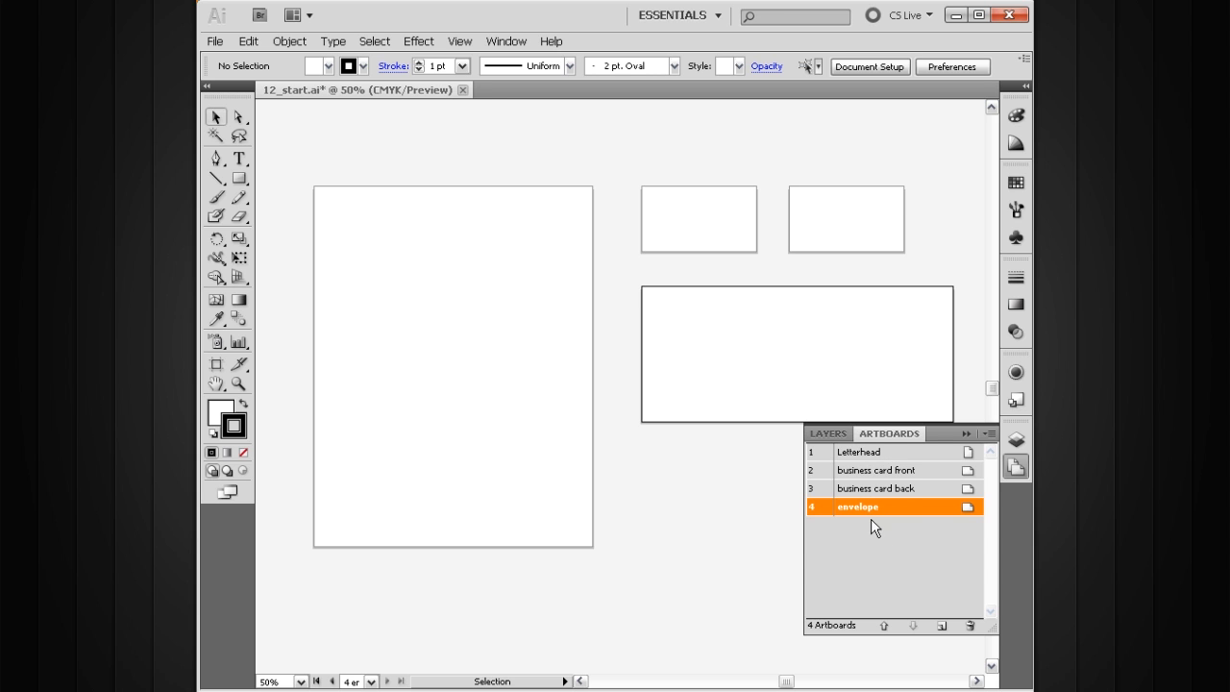
{"action": "left_click", "coordinate": [856, 454]}
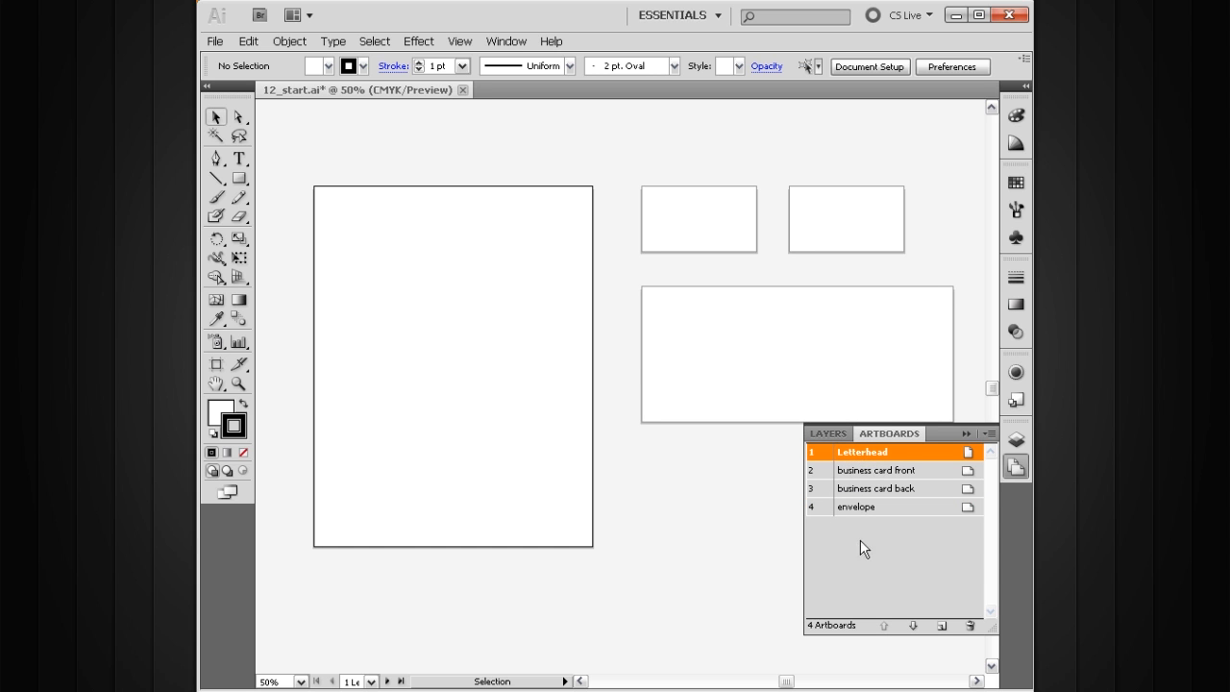
{"action": "left_click", "coordinate": [910, 626]}
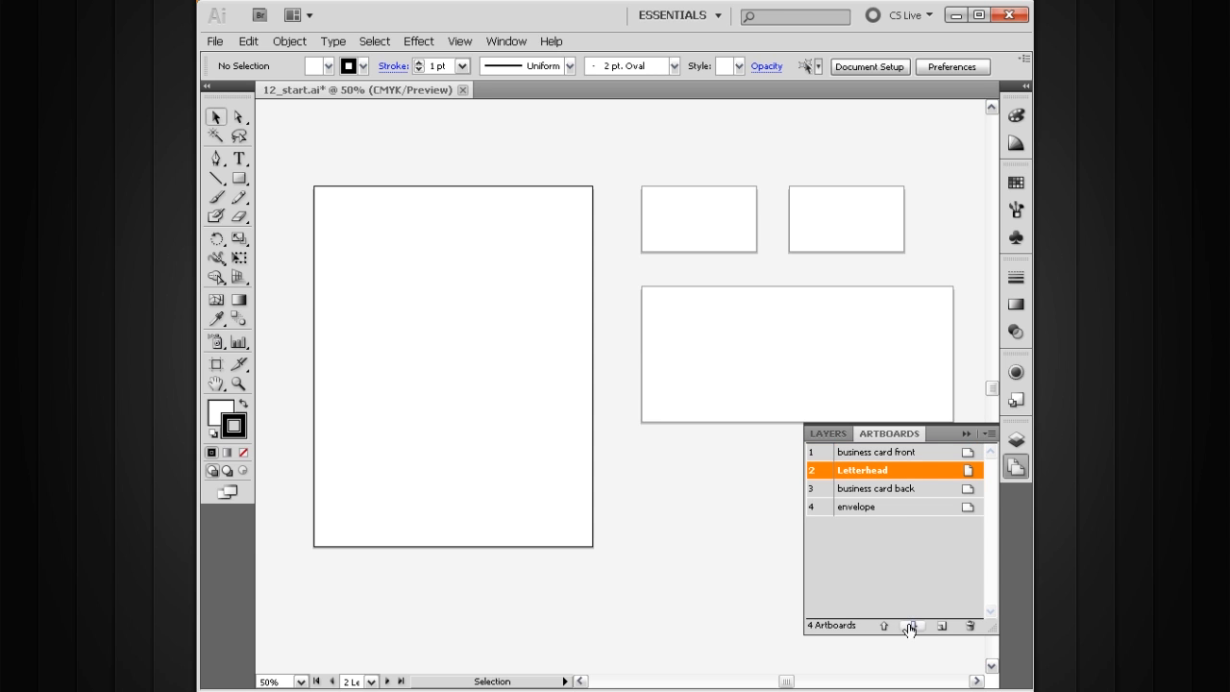
{"action": "left_click", "coordinate": [910, 624]}
{"action": "left_click", "coordinate": [911, 626]}
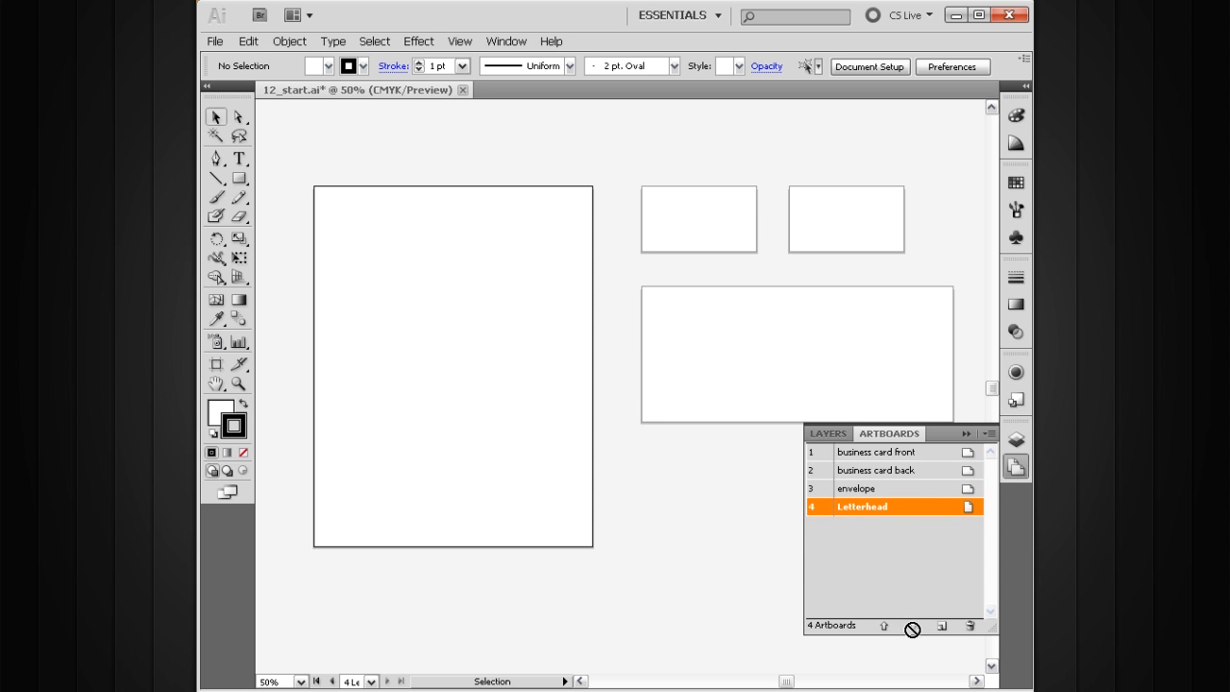
Return the Letterhead artboard to first place, and try reordering it directly below the envelope artboard before undoing that move
{"action": "left_click", "coordinate": [883, 626]}
{"action": "left_click", "coordinate": [884, 626]}
{"action": "left_click", "coordinate": [884, 626]}
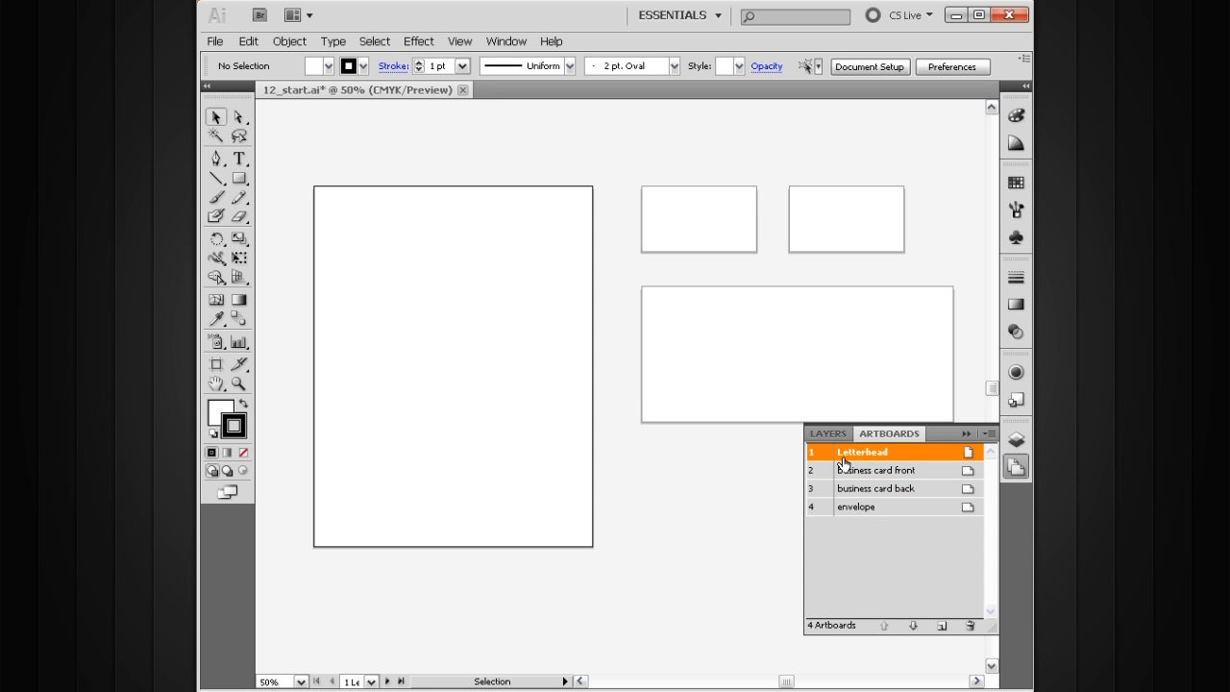
{"action": "left_click_drag", "start_coordinate": [862, 465], "coordinate": [851, 529]}
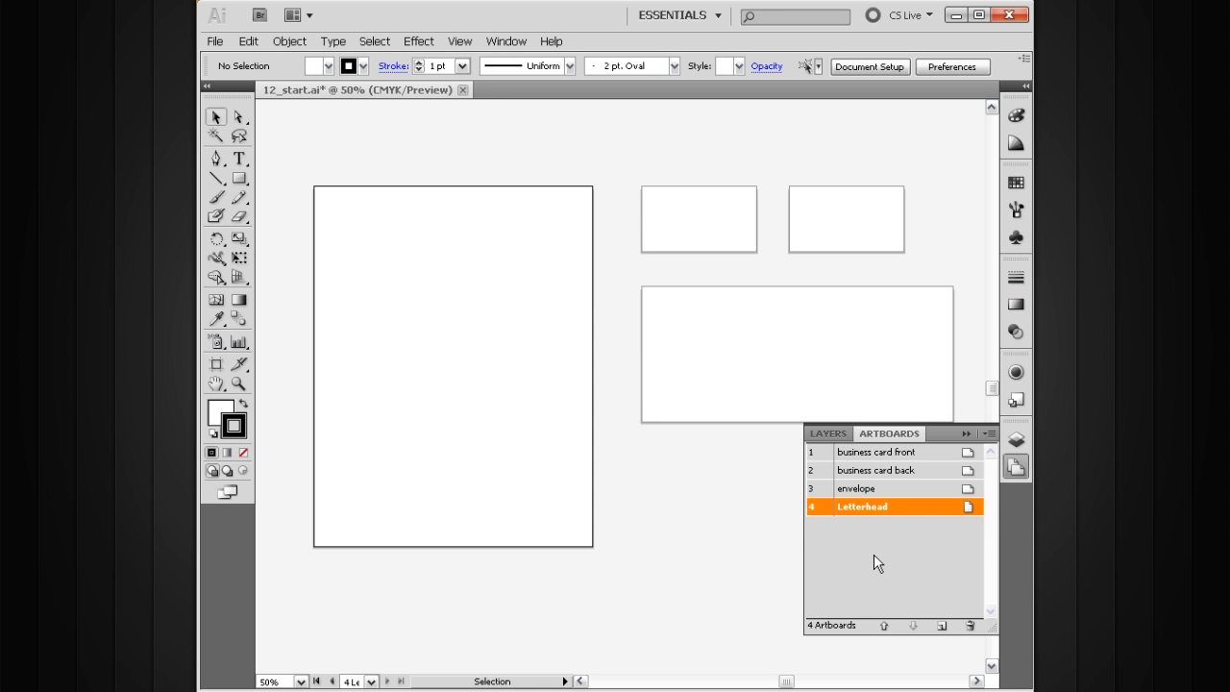
{"action": "key", "text": "ctrl+z"}
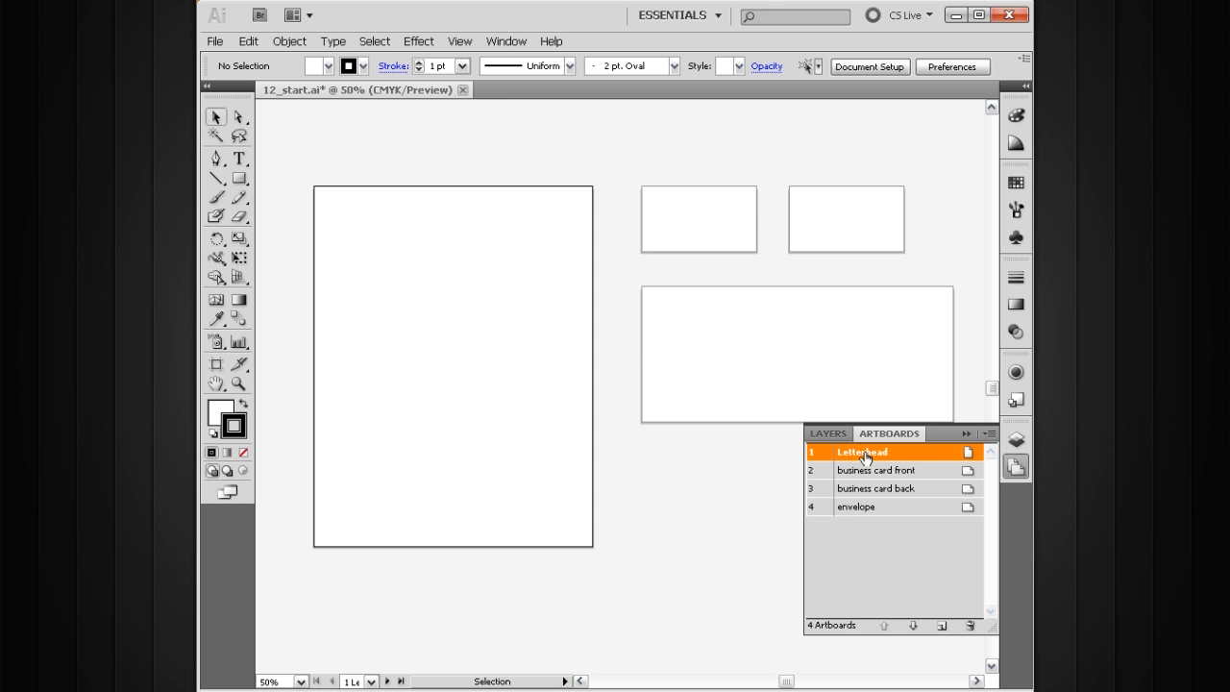
Try duplicating the Letterhead artboard from the artboard list, inspect the copy on the canvas, and undo the duplication
{"action": "left_click_drag", "start_coordinate": [862, 457], "coordinate": [940, 621]}
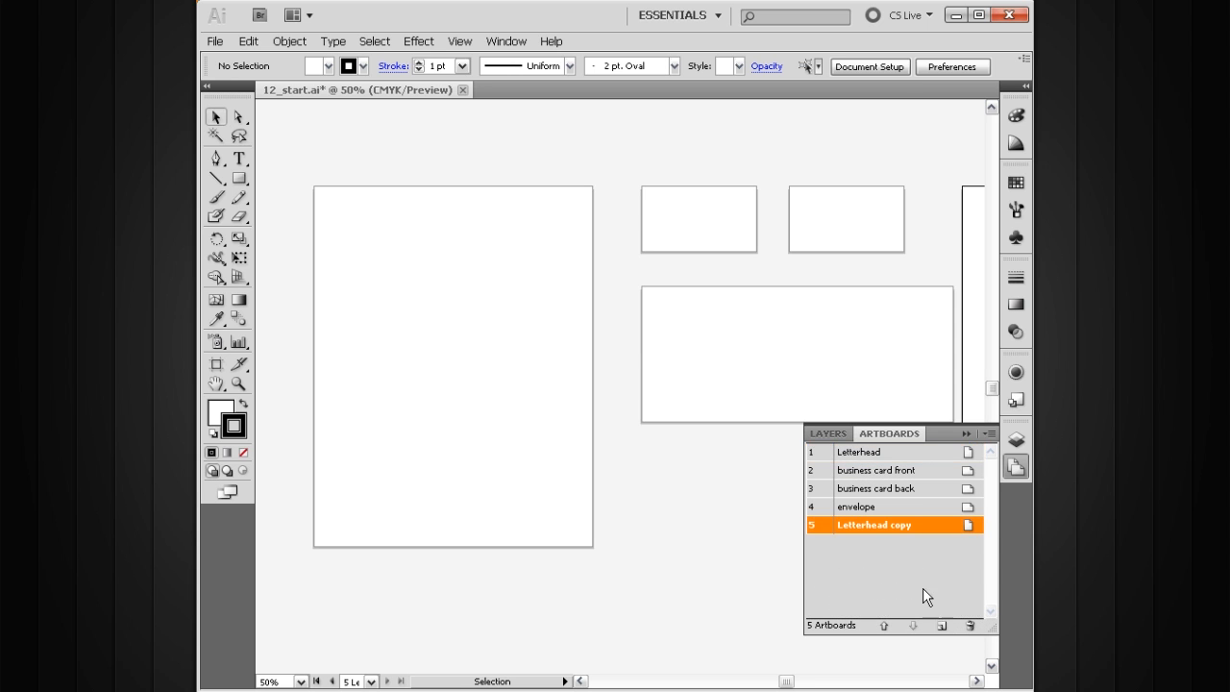
{"action": "left_click_drag", "start_coordinate": [846, 352], "coordinate": [582, 348]}
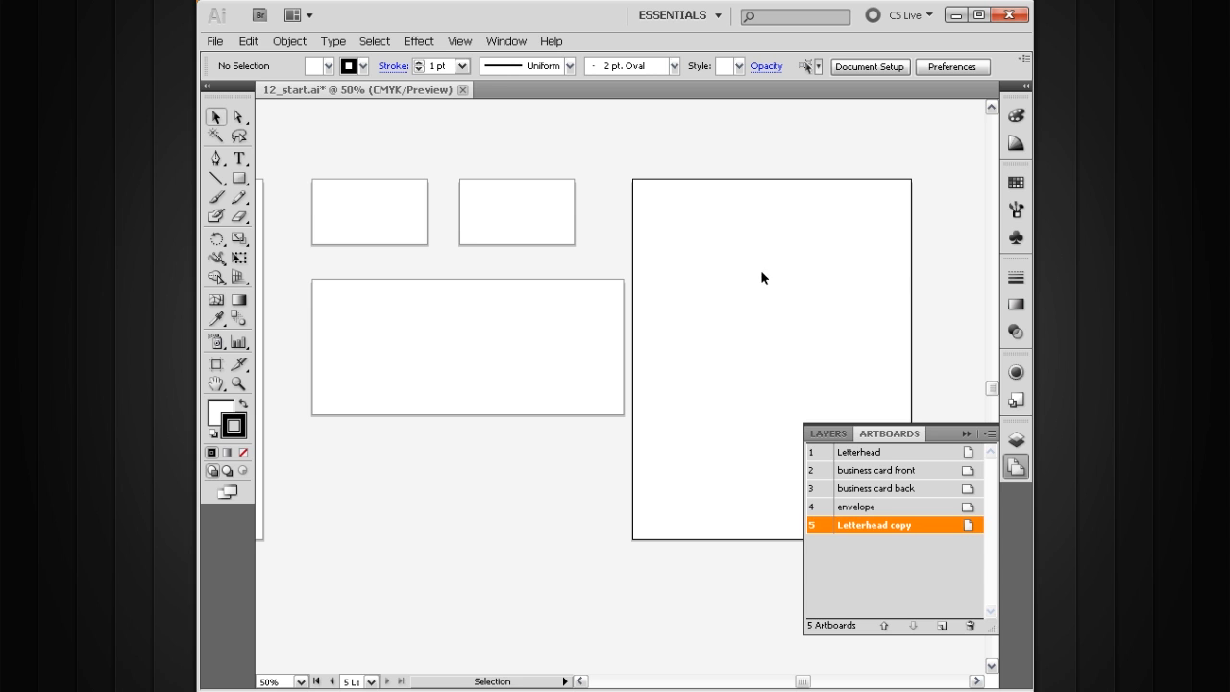
{"action": "key", "text": "ctrl+z"}
{"action": "left_click_drag", "start_coordinate": [406, 365], "coordinate": [722, 373]}
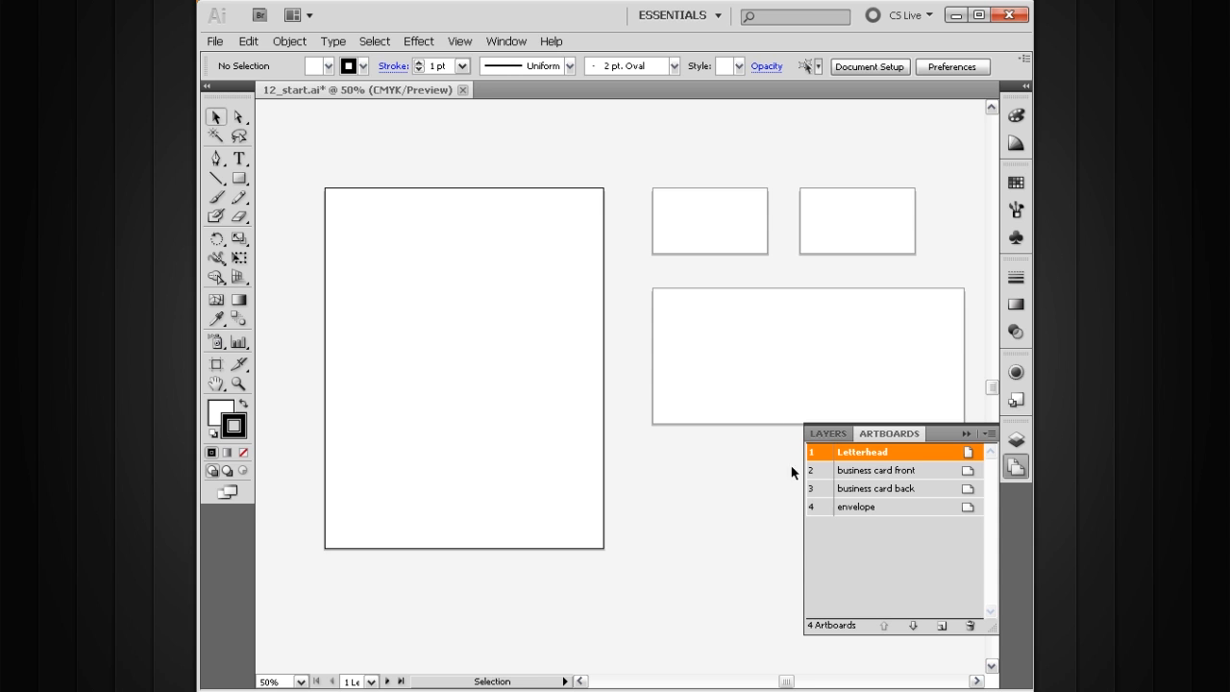
{"action": "left_click_drag", "start_coordinate": [802, 311], "coordinate": [701, 300]}
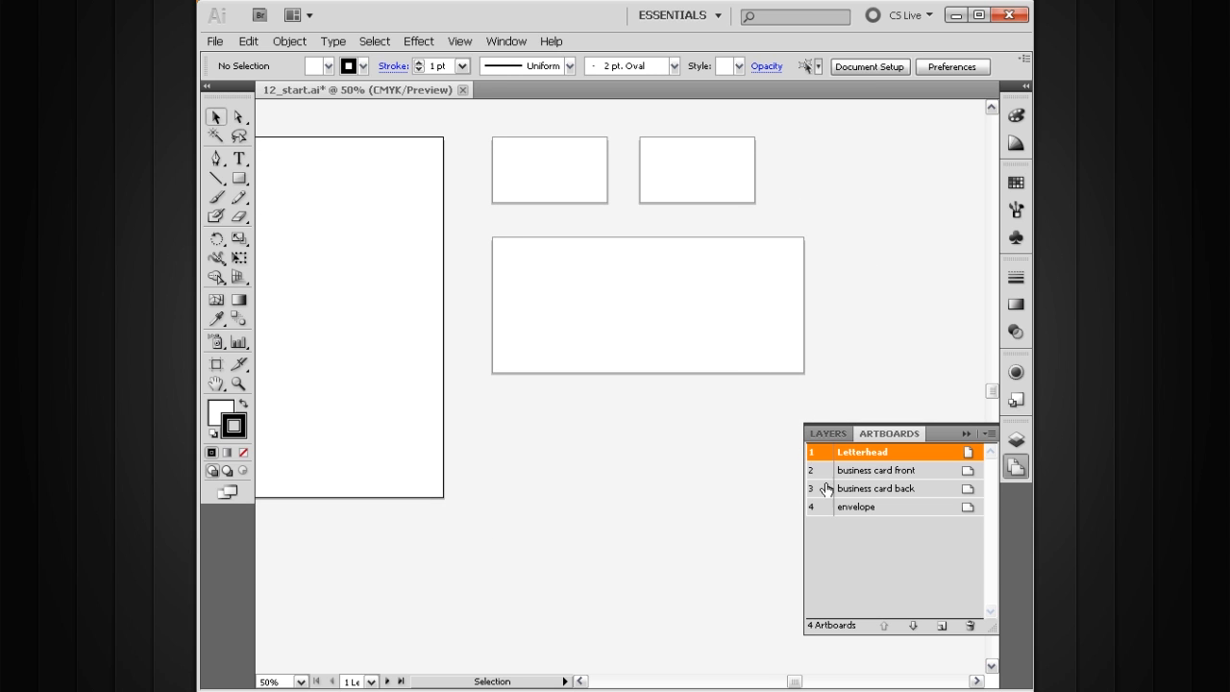
Add a new artboard with no artboard highlighted in the list, inspect it on the canvas, and remove it again
{"action": "left_click", "coordinate": [861, 536]}
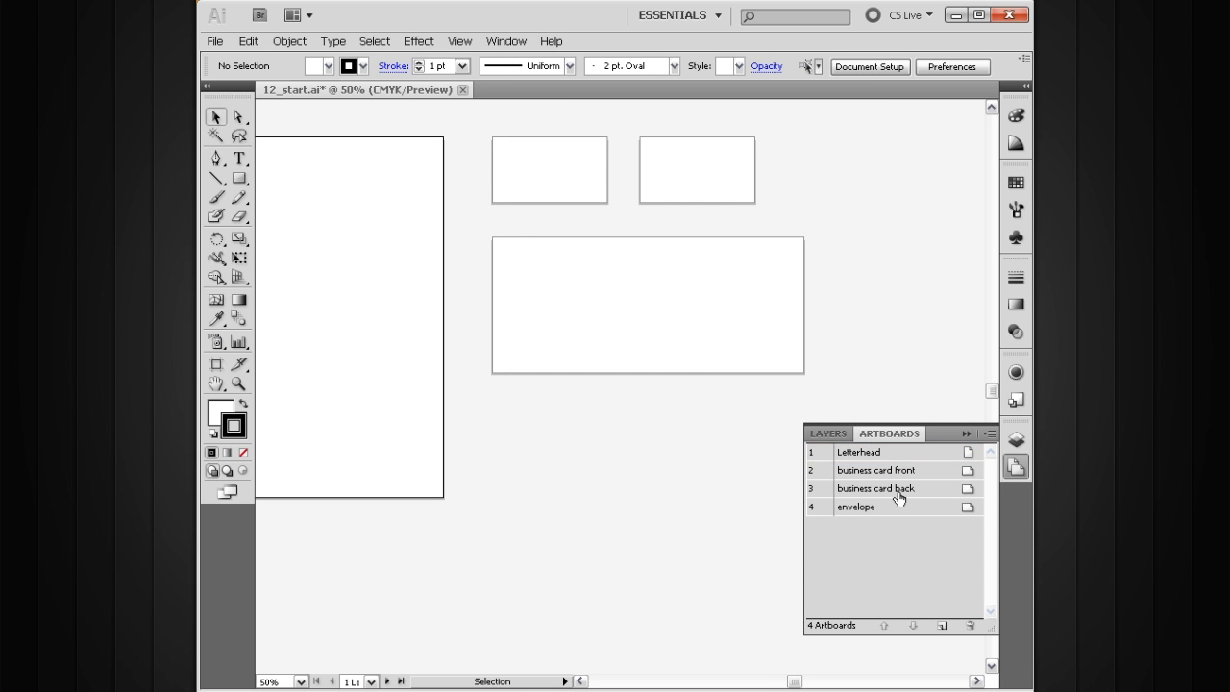
{"action": "left_click", "coordinate": [937, 628]}
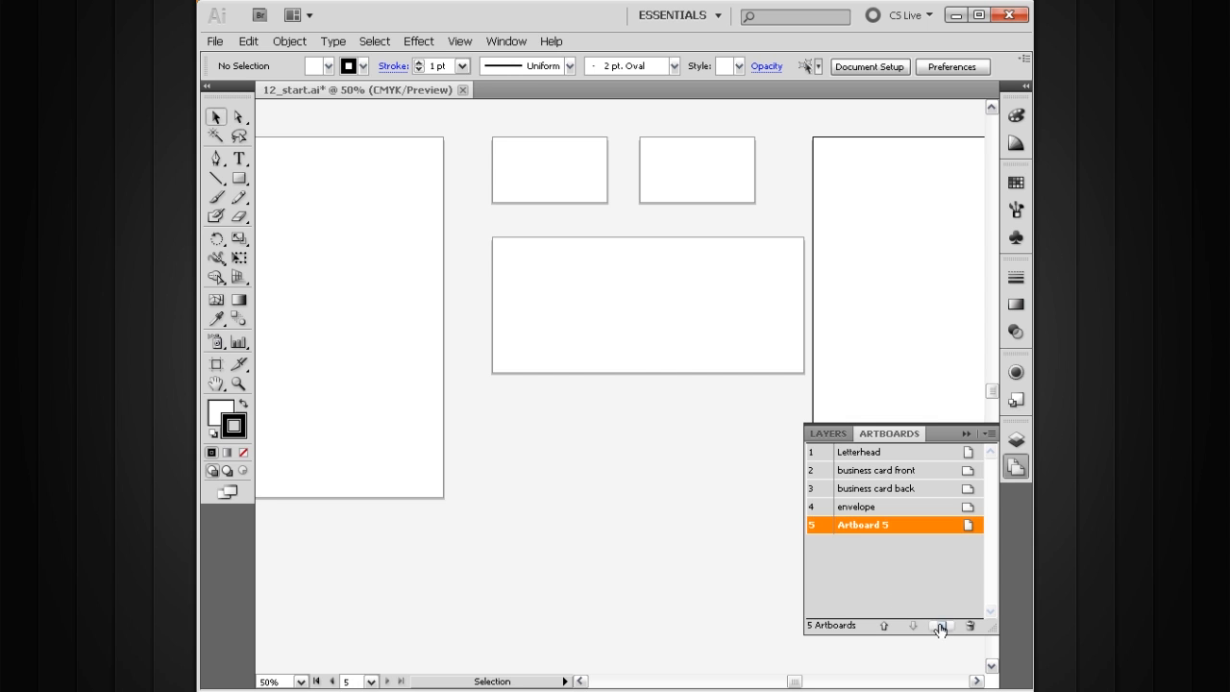
{"action": "left_click_drag", "start_coordinate": [768, 354], "coordinate": [590, 343]}
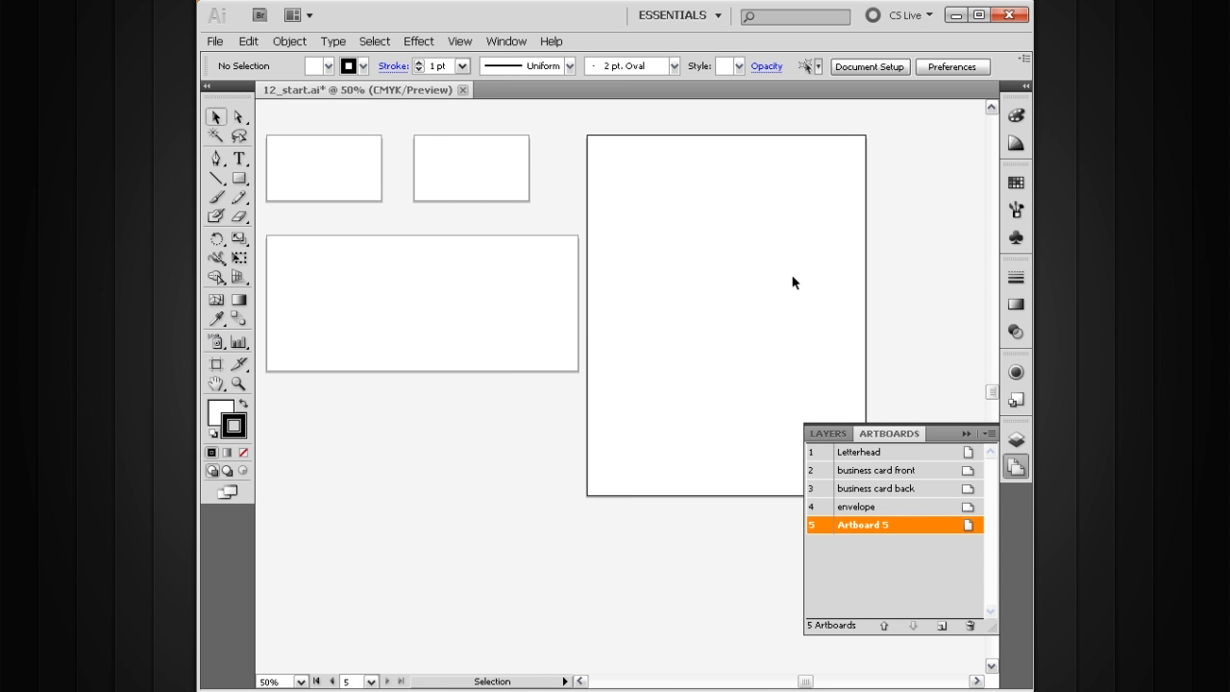
{"action": "left_click_drag", "start_coordinate": [585, 412], "coordinate": [496, 400]}
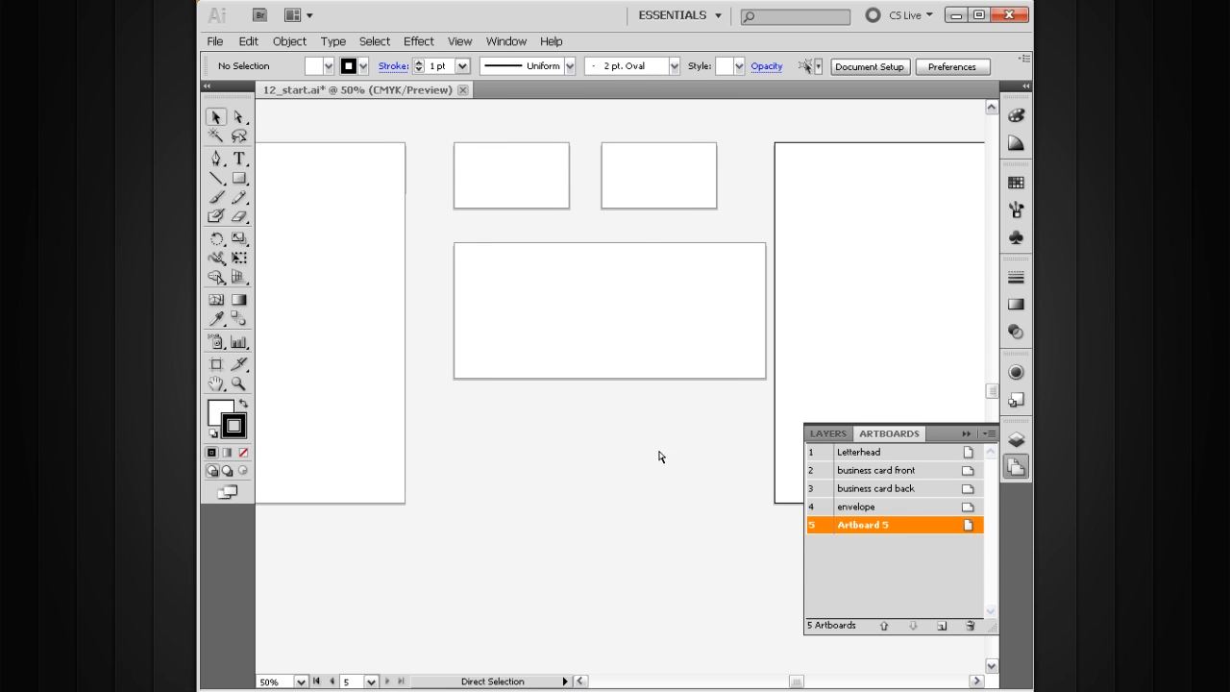
{"action": "key", "text": "Delete"}
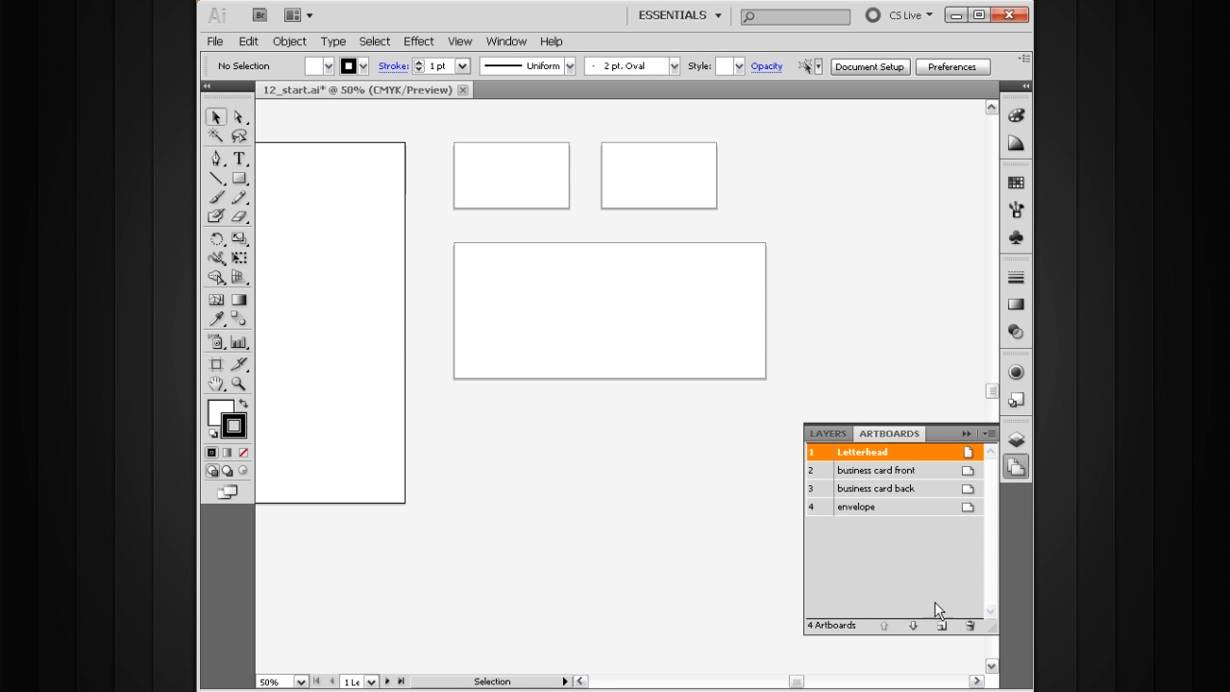
Add a new artboard based on the envelope artboard, inspect it on the canvas, and delete it again
{"action": "left_click", "coordinate": [891, 471]}
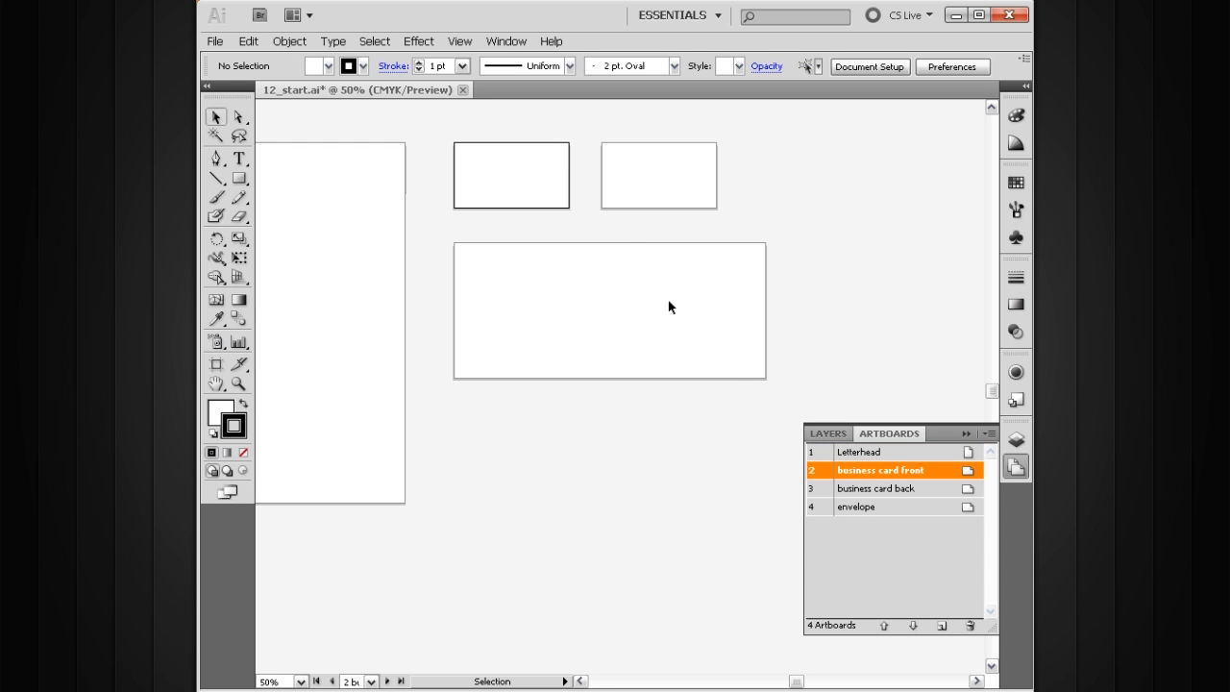
{"action": "left_click", "coordinate": [885, 509]}
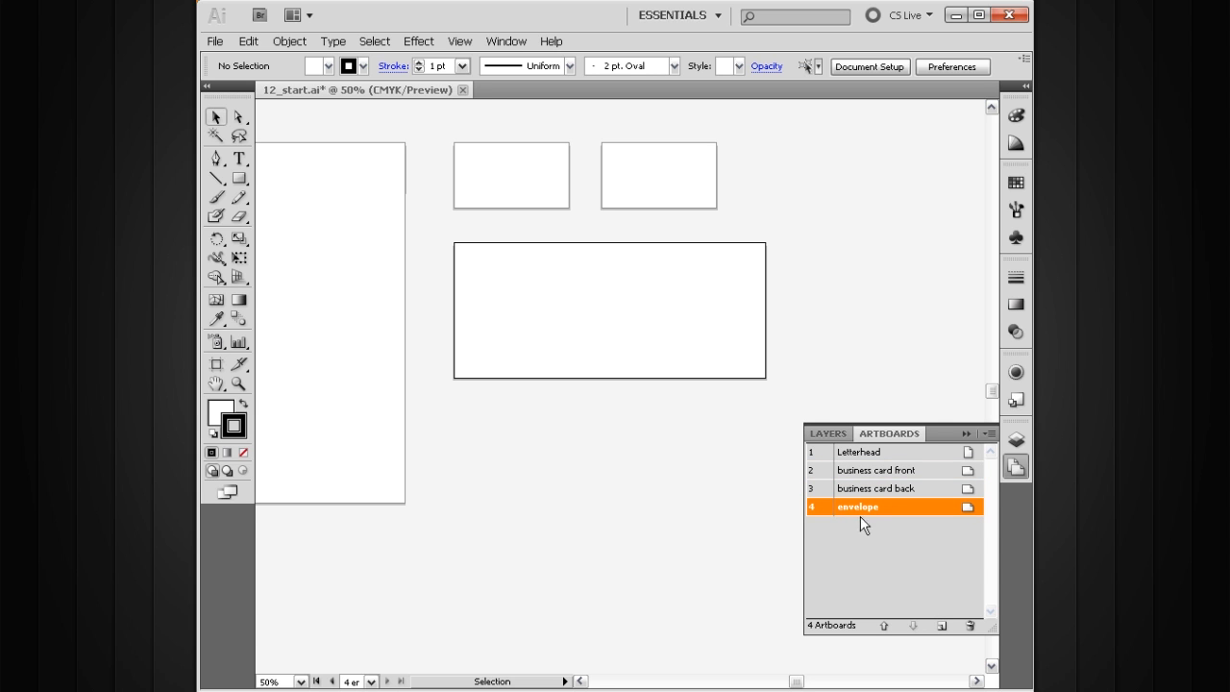
{"action": "left_click", "coordinate": [941, 626]}
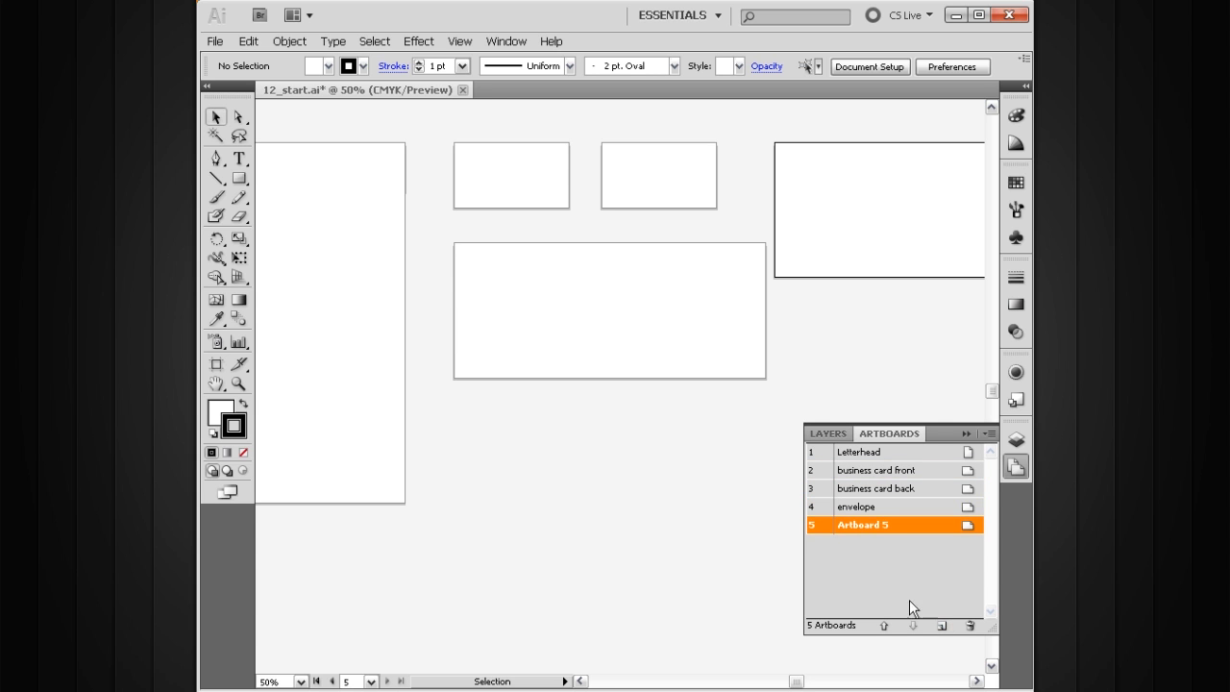
{"action": "left_click_drag", "start_coordinate": [713, 365], "coordinate": [598, 389]}
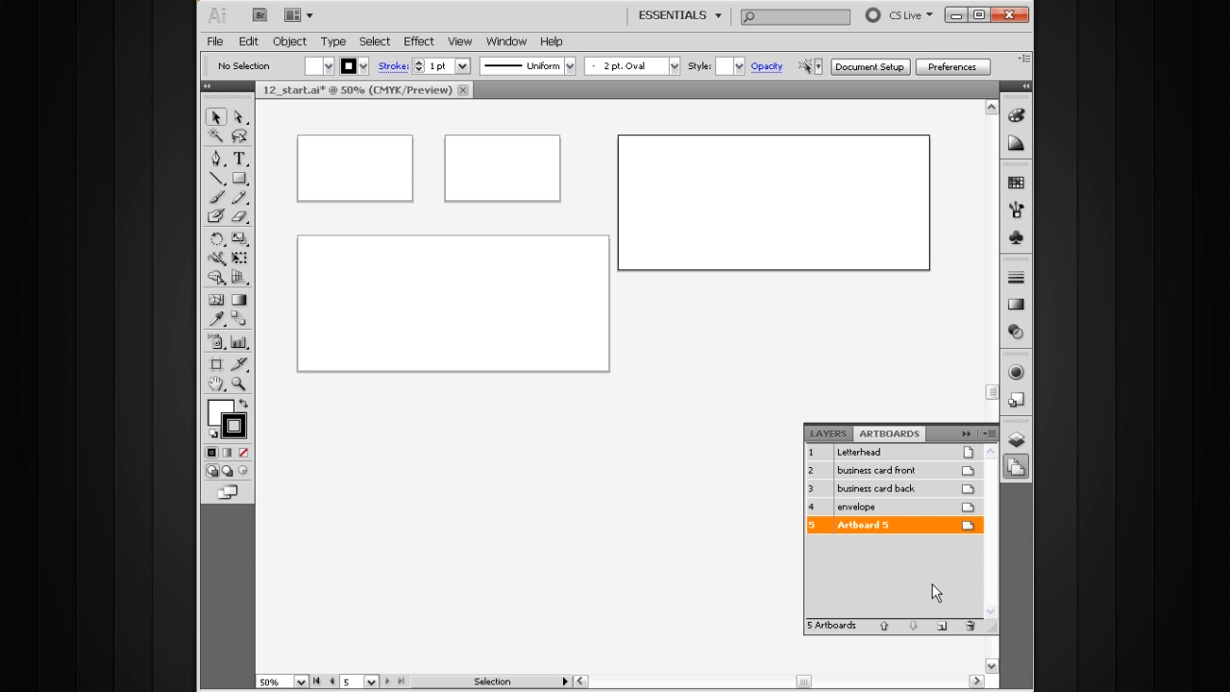
{"action": "left_click", "coordinate": [968, 627]}
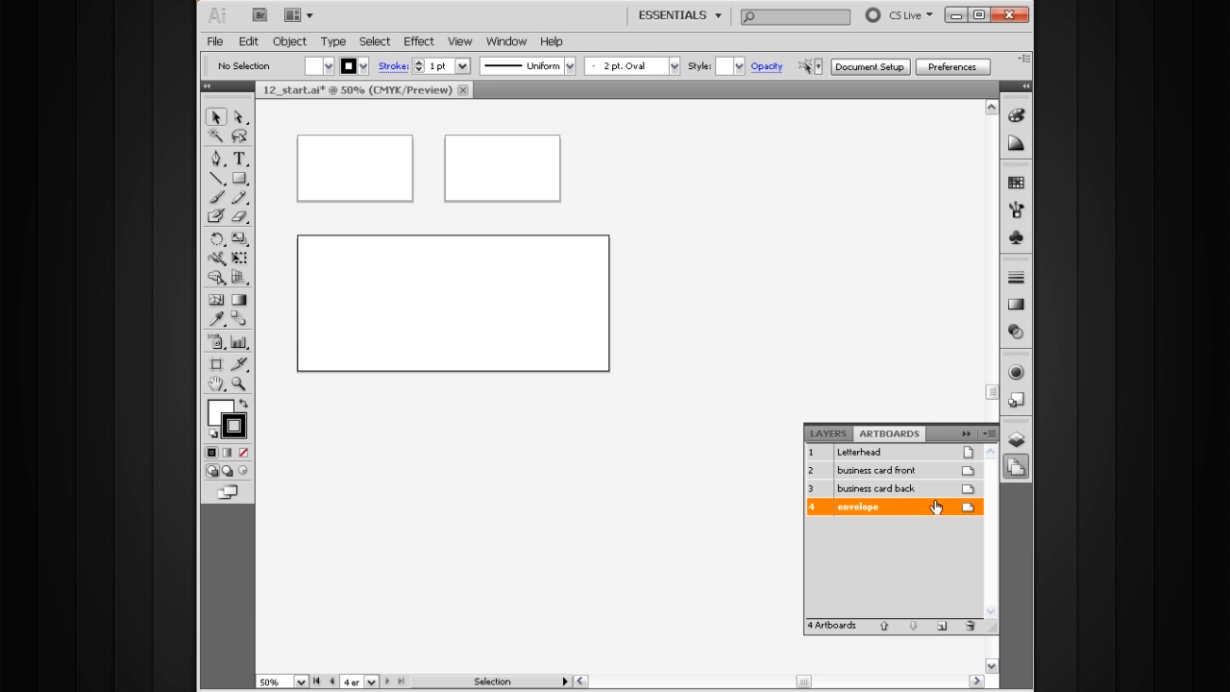
Review the envelope artboard's name, size, position and display options, and close them without making changes
{"action": "left_click", "coordinate": [990, 437]}
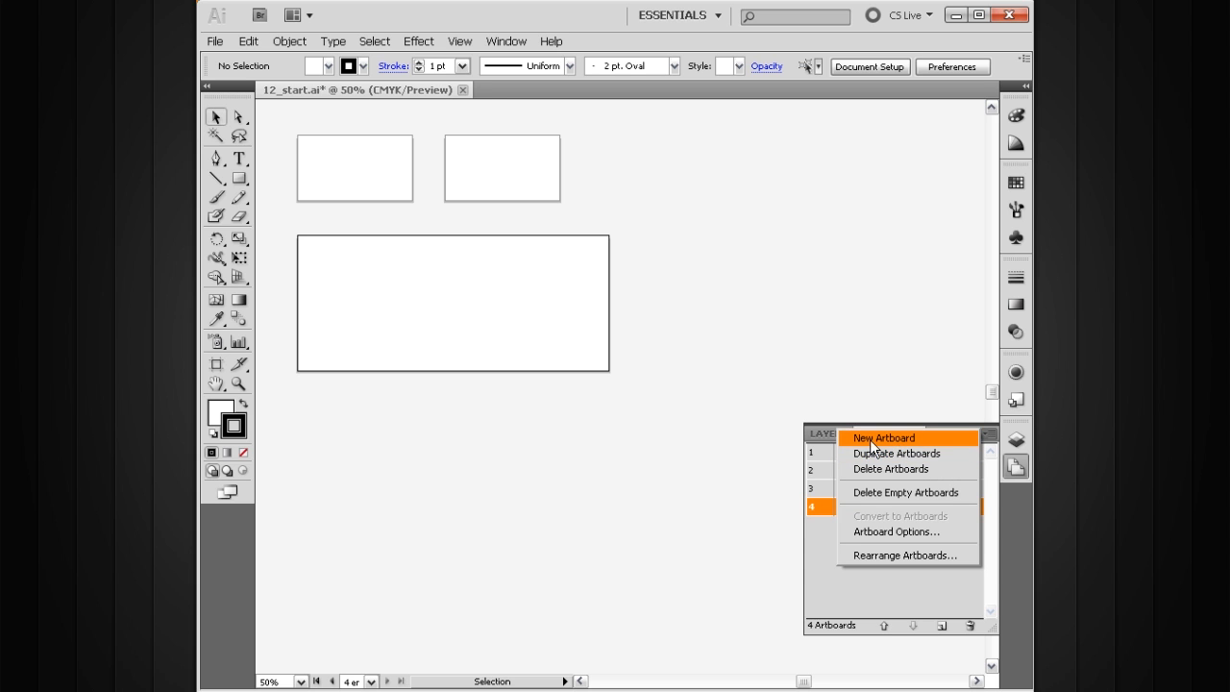
{"action": "left_click", "coordinate": [893, 534]}
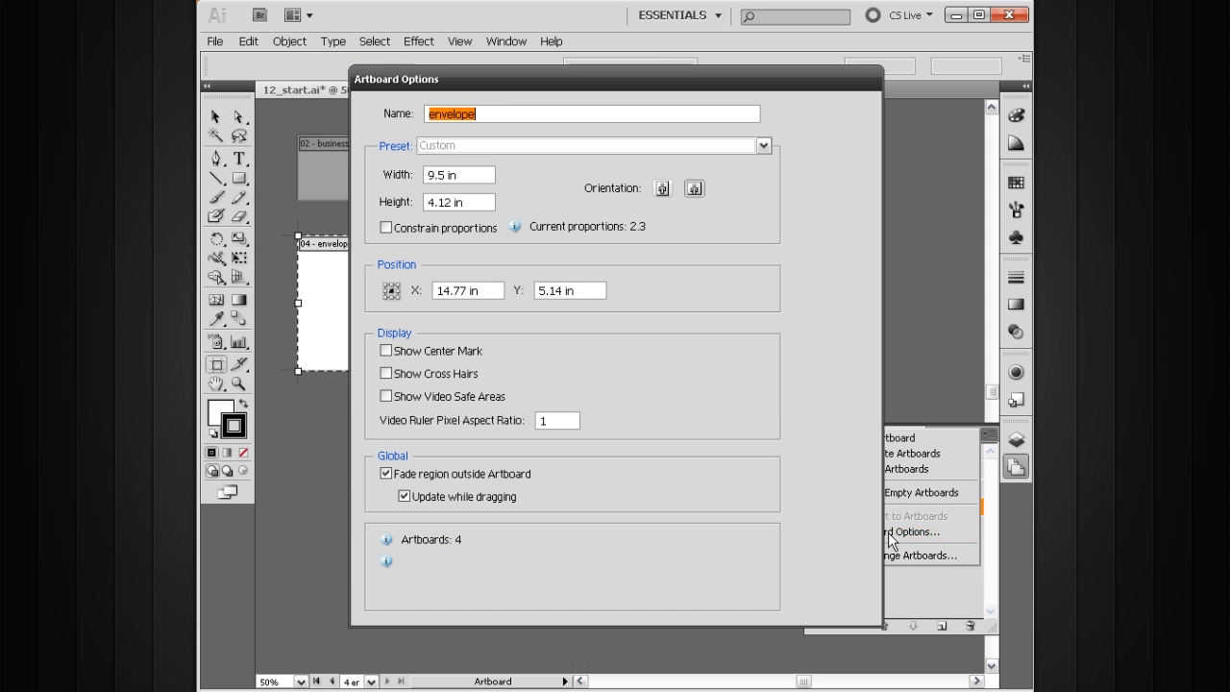
{"action": "mouse_move", "coordinate": [541, 82]}
{"action": "left_mouse_down"}
{"action": "mouse_move", "coordinate": [542, 121]}
{"action": "mouse_move", "coordinate": [578, 124]}
{"action": "mouse_move", "coordinate": [583, 112]}
{"action": "mouse_move", "coordinate": [533, 95]}
{"action": "left_mouse_up"}
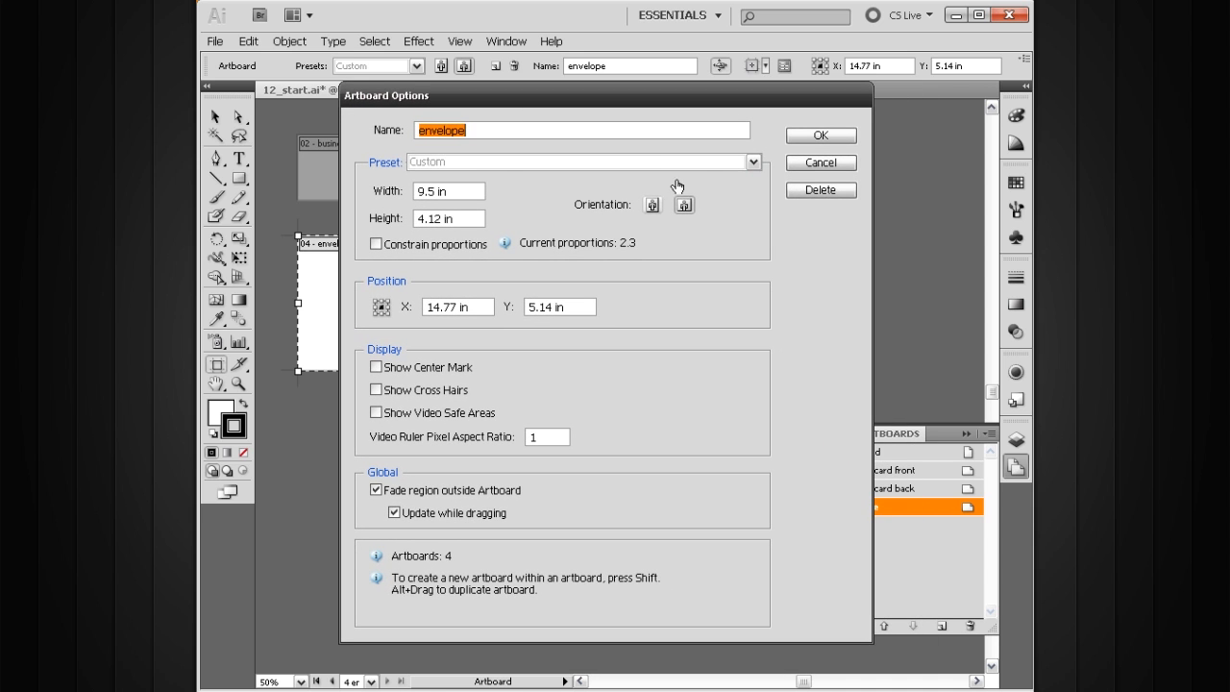
{"action": "left_click", "coordinate": [820, 162]}
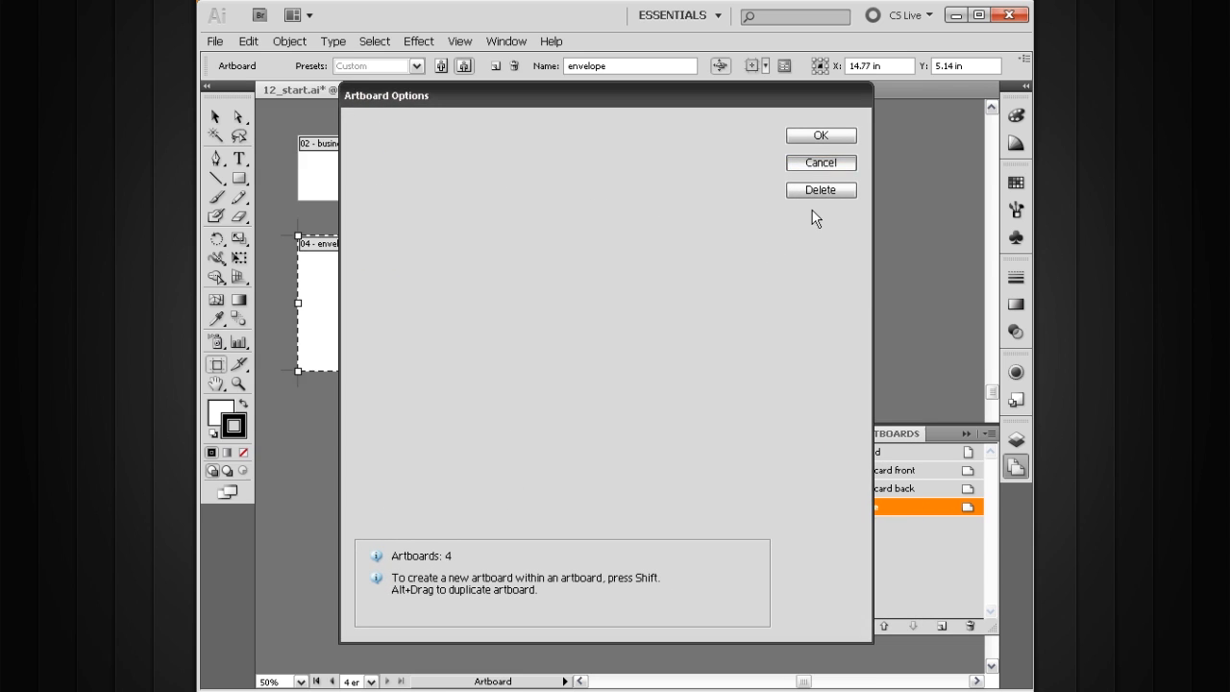
Rearrange all artboards into a single-column layout, keeping the artwork moving with its artboards
{"action": "left_click", "coordinate": [988, 433]}
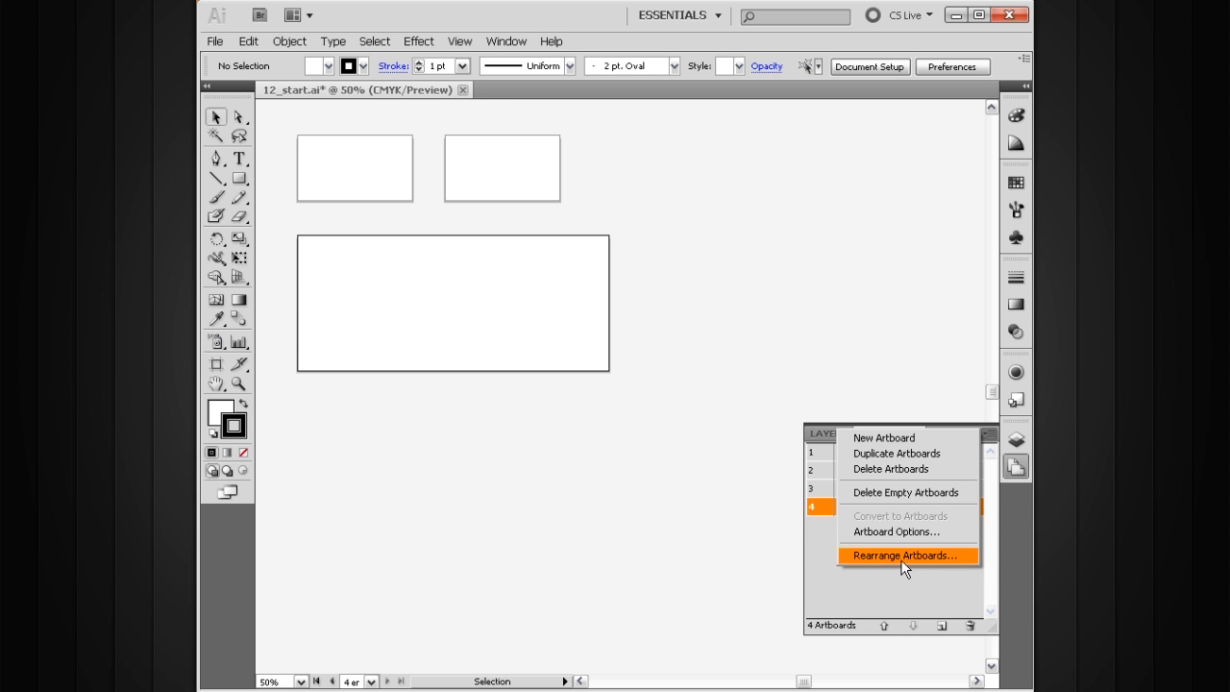
{"action": "left_click", "coordinate": [902, 557]}
{"action": "left_click_drag", "start_coordinate": [566, 251], "coordinate": [577, 205]}
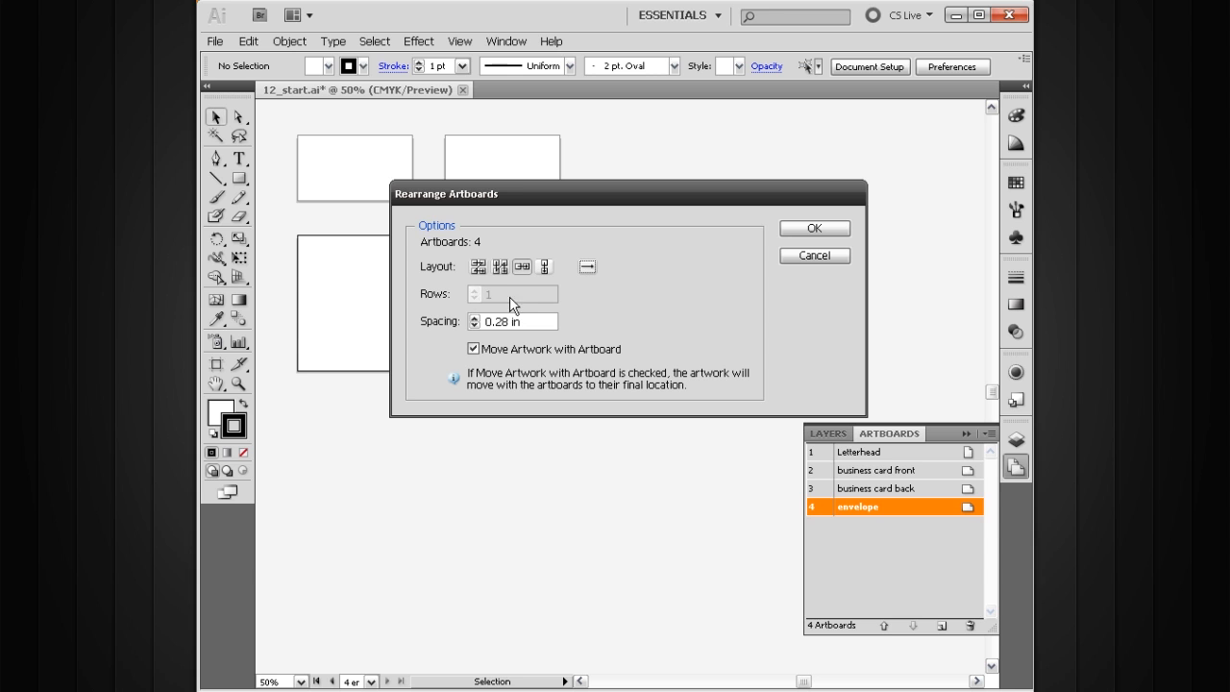
{"action": "left_click", "coordinate": [478, 267]}
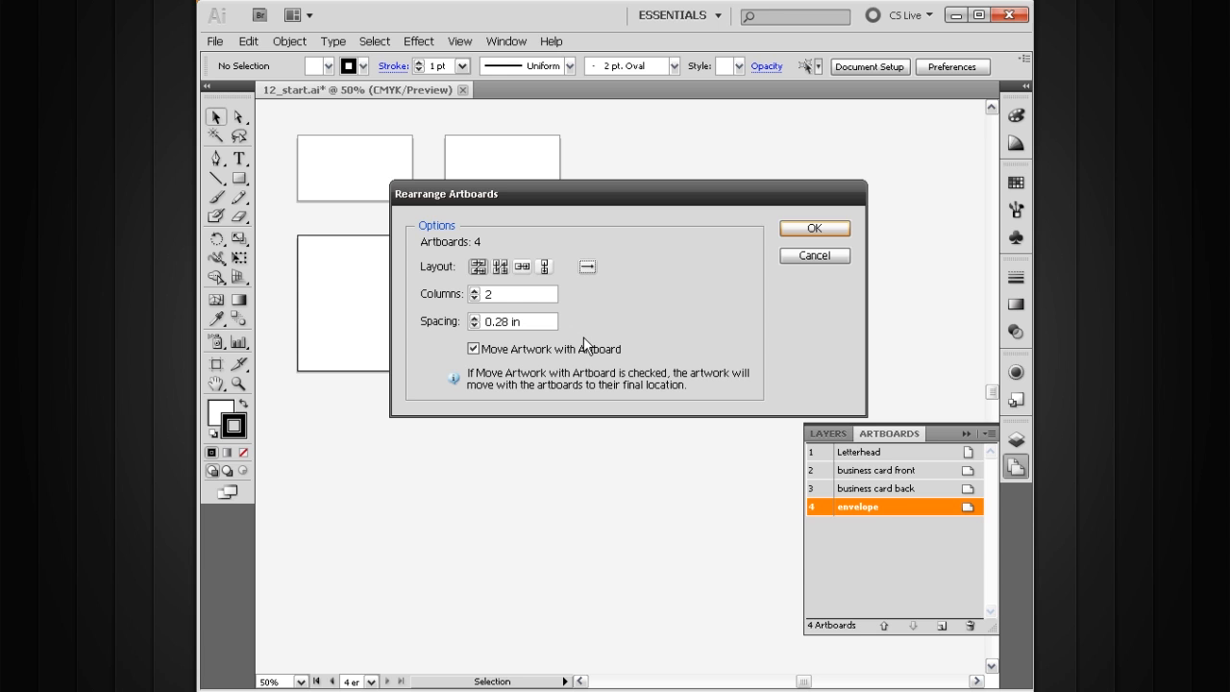
{"action": "left_click", "coordinate": [544, 268]}
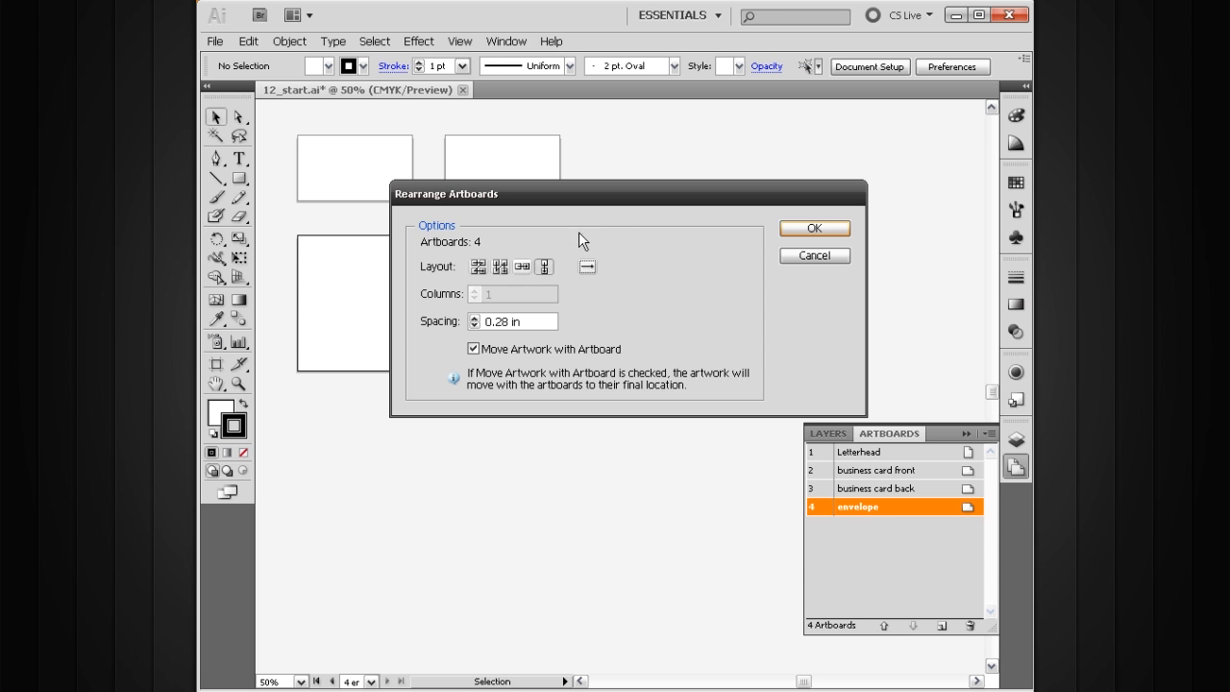
{"action": "left_click", "coordinate": [812, 228]}
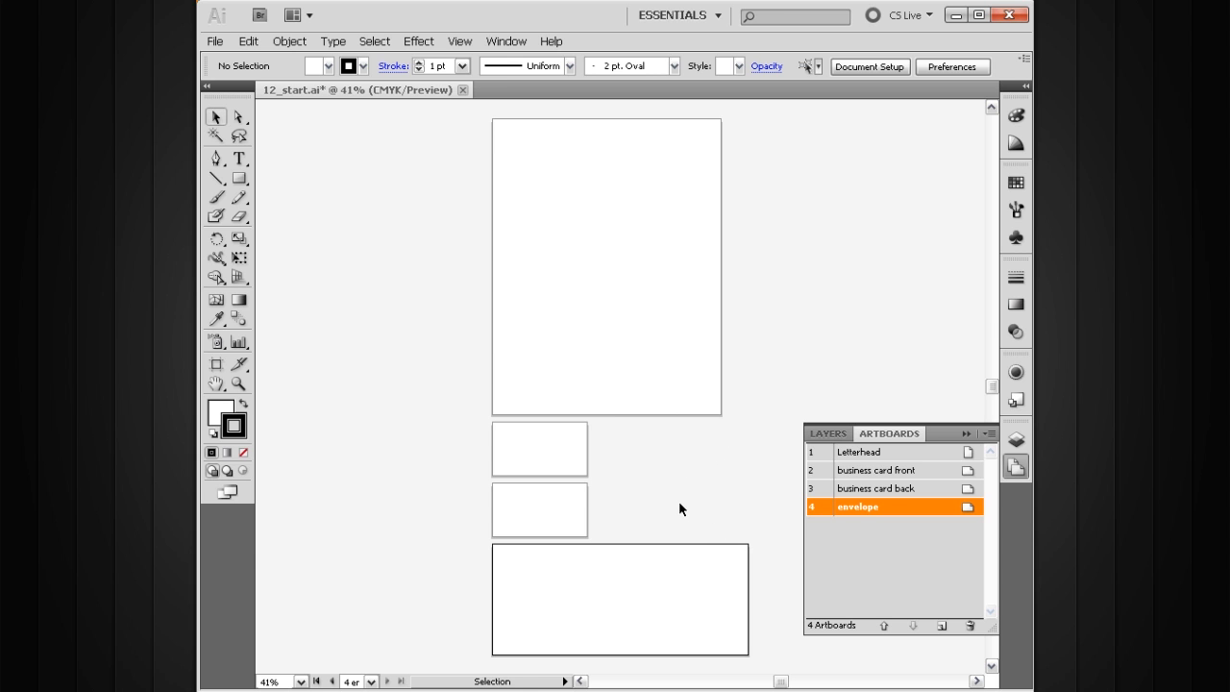
Undo the artboard rearrangement and fit the original layout of all artboards in view at 33.33%
{"action": "key", "text": "ctrl+z"}
{"action": "key", "text": "space"}
{"action": "left_click_drag", "start_coordinate": [718, 487], "coordinate": [686, 431]}
{"action": "key", "text": "ctrl+plus"}
{"action": "left_click", "coordinate": [676, 442], "text": "ctrl+alt"}
{"action": "left_click_drag", "start_coordinate": [698, 489], "coordinate": [708, 493]}
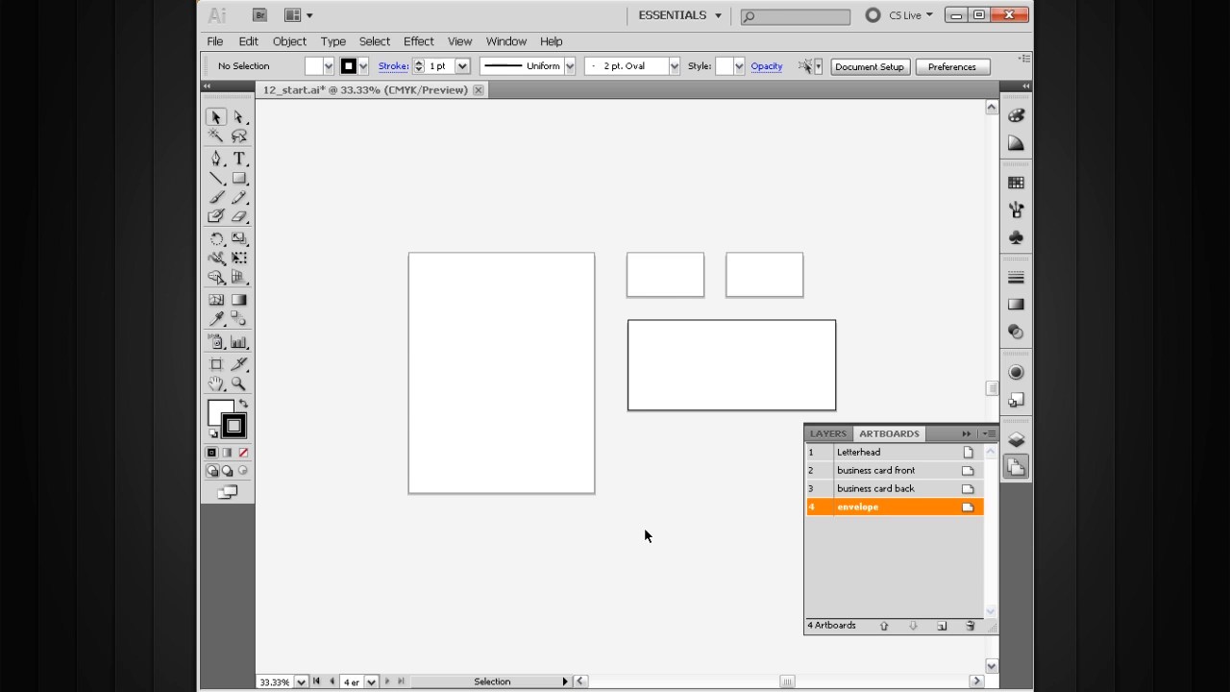